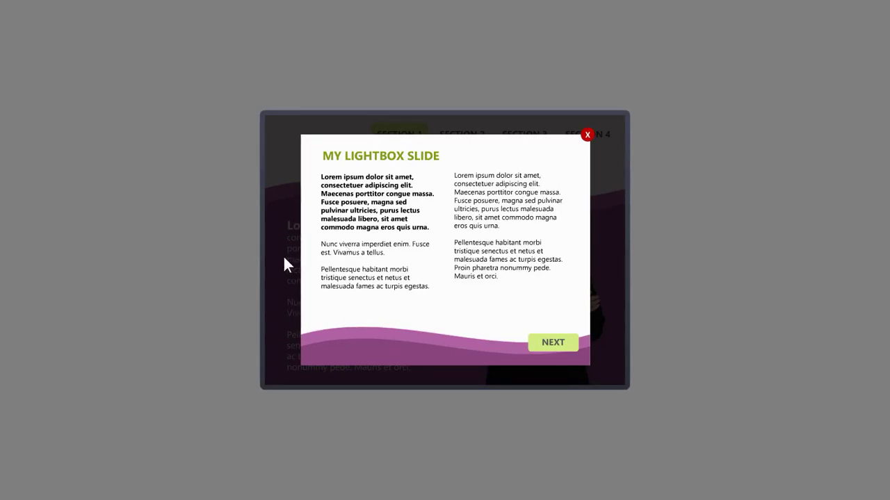
Close the published lightbox with its red X to return to the Section 1 page
{"action": "left_click", "coordinate": [588, 136]}
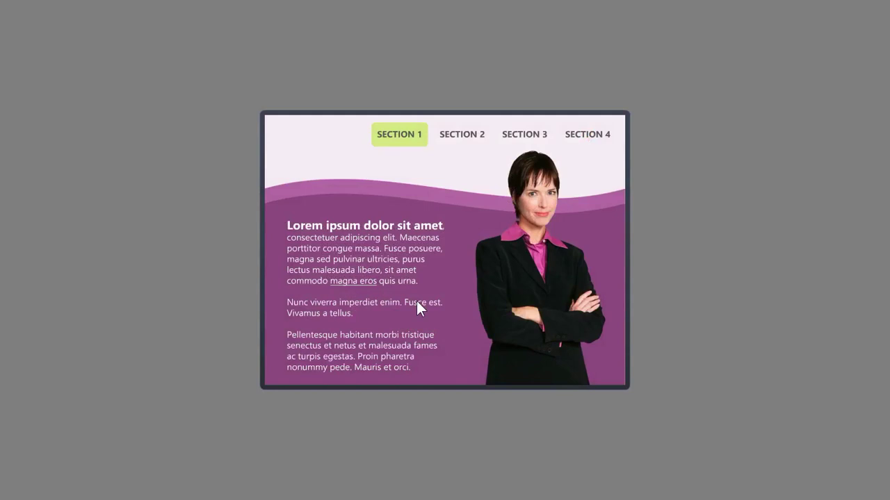
Open the magna eros lightbox, advance to its second slide with NEXT, and close it with the red X
{"action": "left_click", "coordinate": [360, 287]}
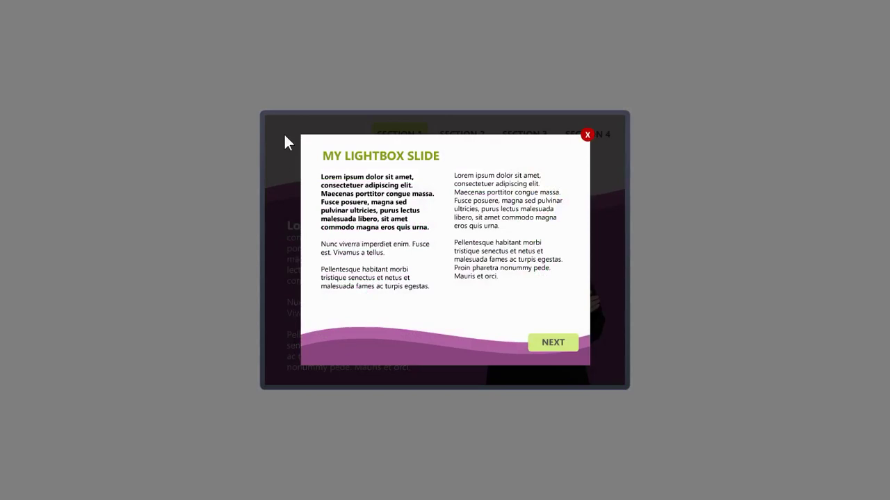
{"action": "left_click", "coordinate": [549, 347]}
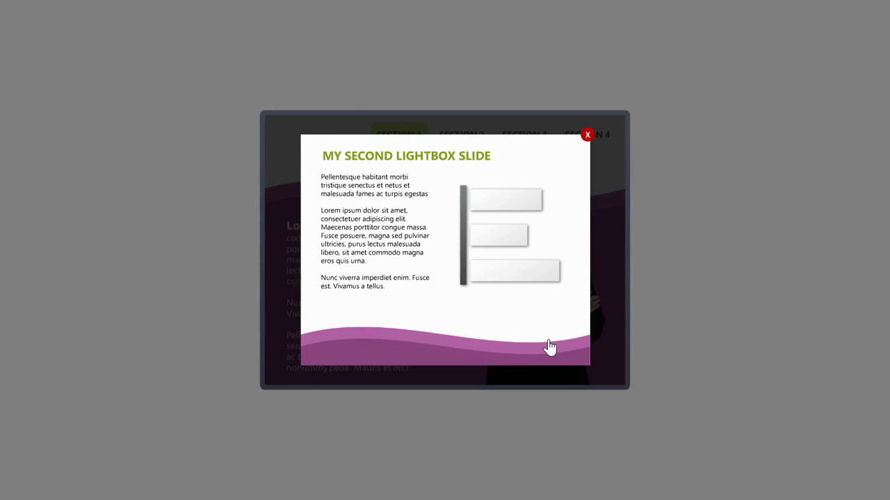
{"action": "left_click", "coordinate": [587, 135]}
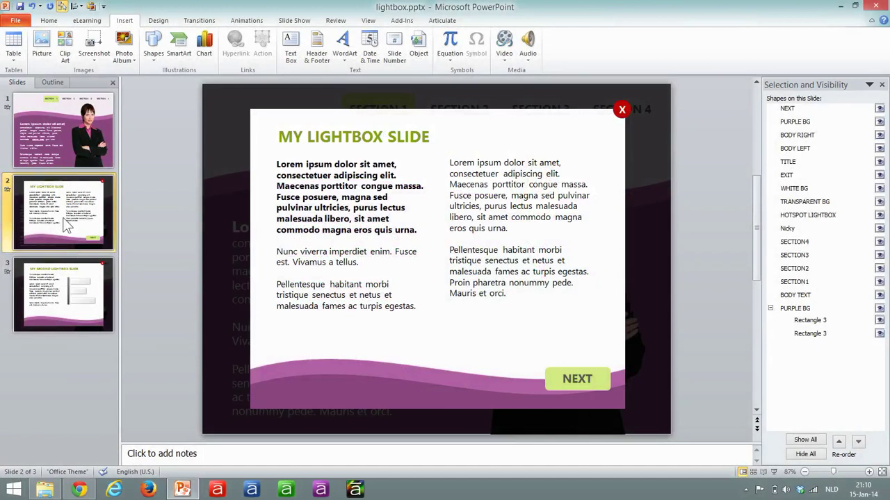
{"action": "left_click", "coordinate": [76, 148]}
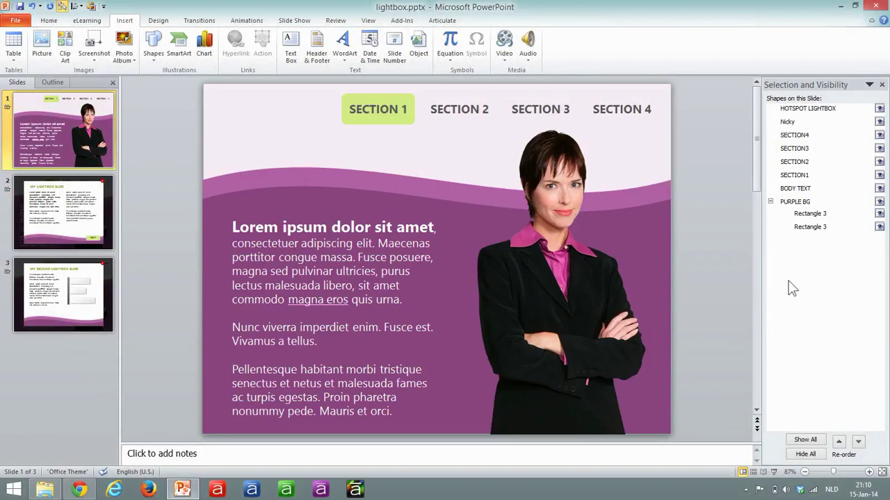
{"action": "left_click", "coordinate": [326, 301]}
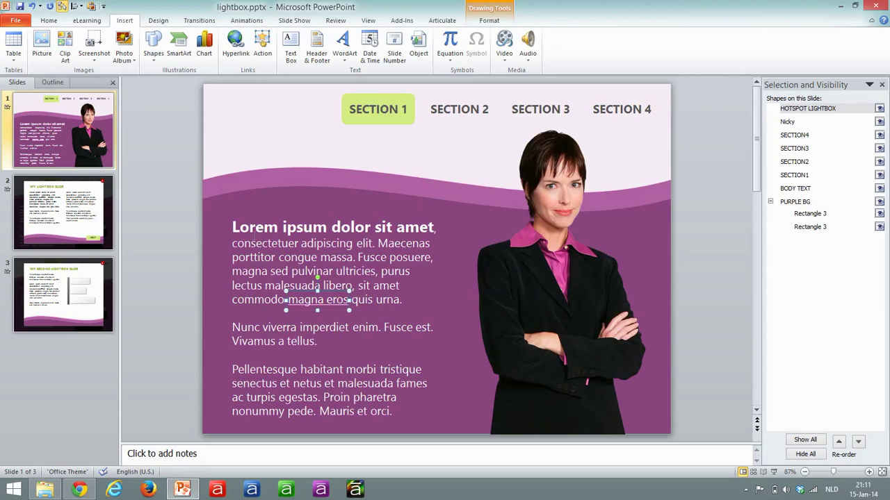
{"action": "left_click", "coordinate": [103, 227]}
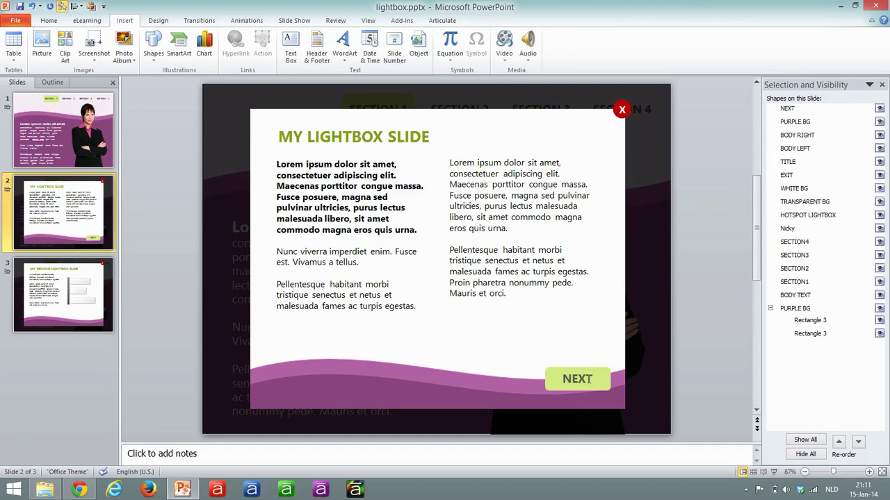
Display slide 3, 'My Second Lightbox Slide', with its GRAPH IMG, PURPLE BG and EXIT shapes
{"action": "left_click", "coordinate": [80, 294]}
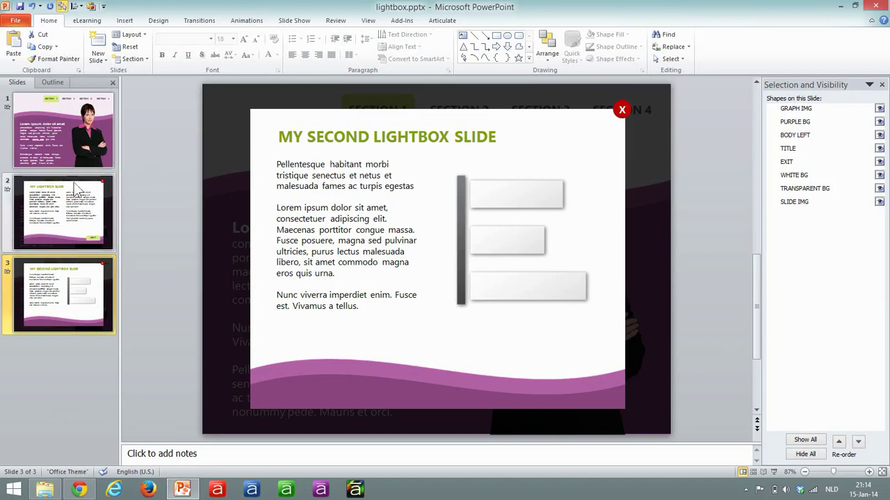
Duplicate slide 1 from its thumbnail menu, placing the copy as slide 2
{"action": "right_click", "coordinate": [71, 126]}
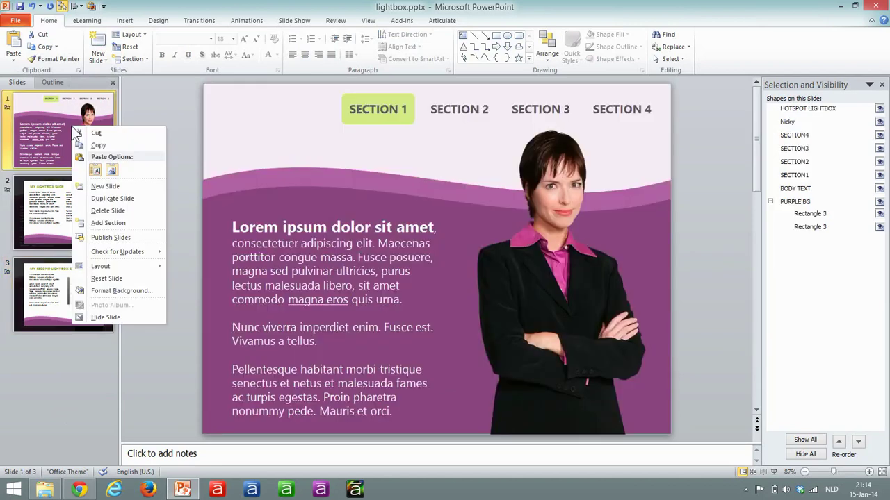
{"action": "left_click", "coordinate": [116, 198]}
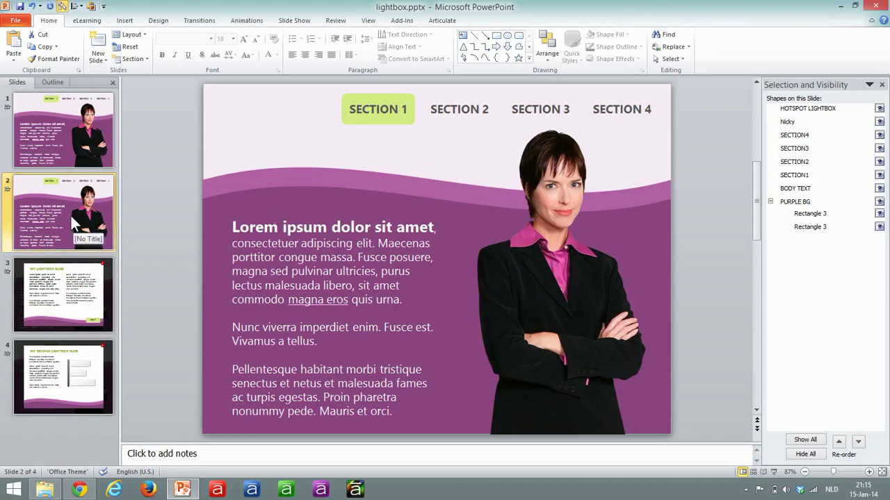
Insert a new blank slide after slide 1
{"action": "left_click", "coordinate": [63, 143]}
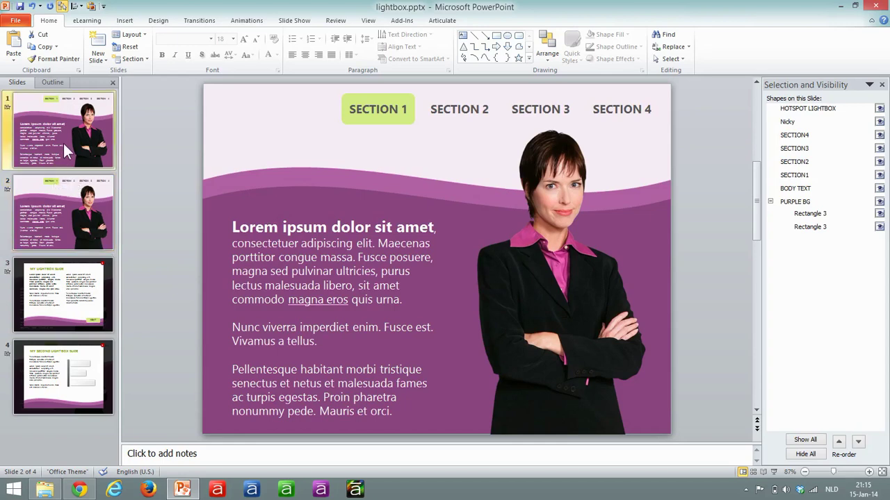
{"action": "right_click", "coordinate": [64, 143]}
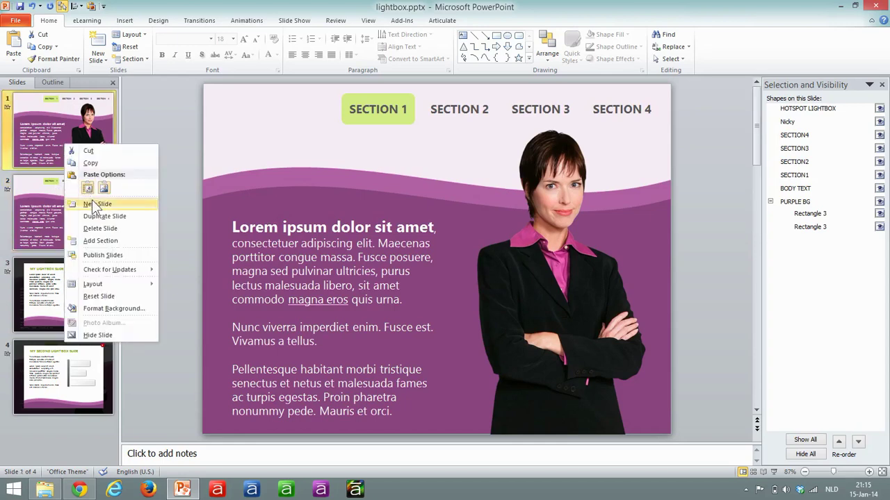
{"action": "left_click", "coordinate": [88, 189]}
Paste all of slide 1's content onto slide 2 as one picture and delete the duplicate slide 3
{"action": "left_click", "coordinate": [68, 134]}
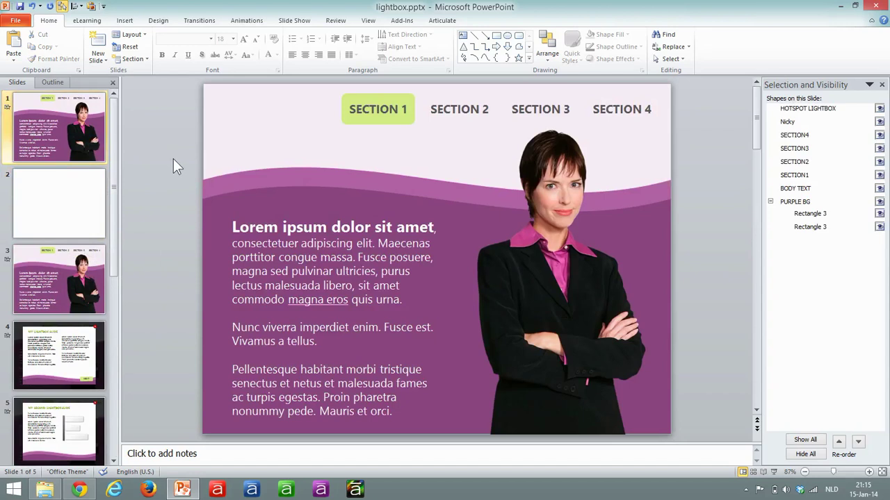
{"action": "key", "text": "ctrl+a"}
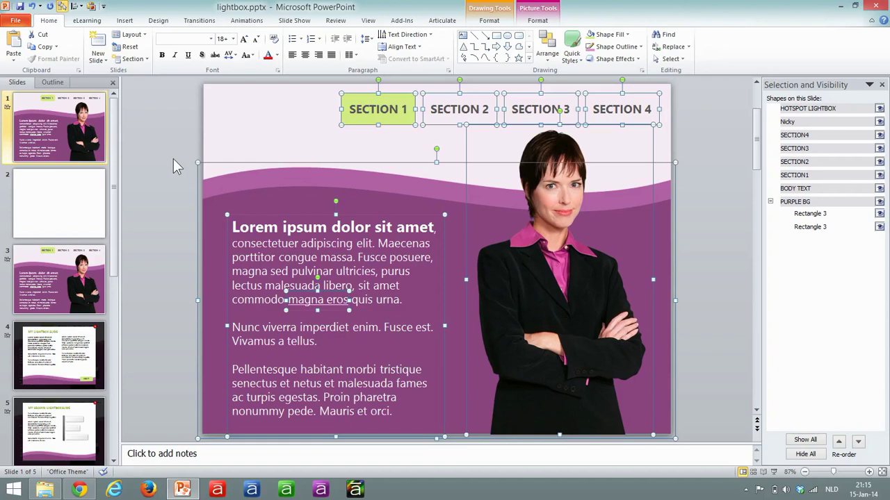
{"action": "left_click", "coordinate": [84, 199]}
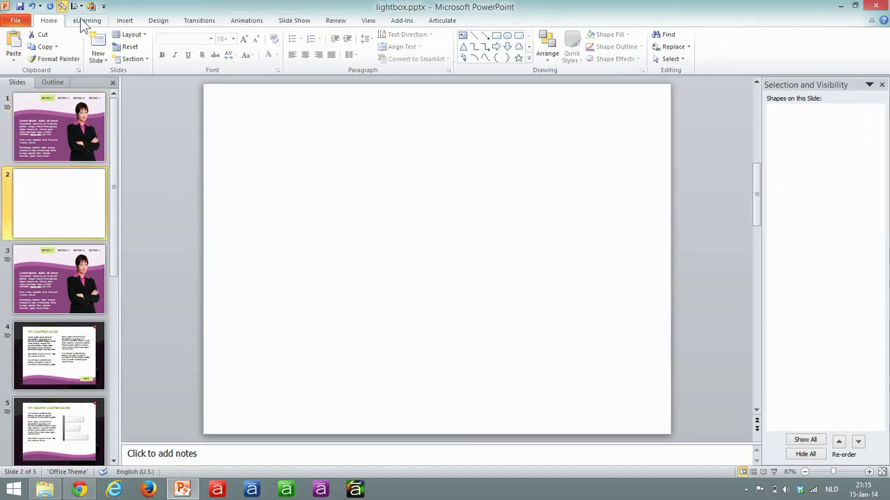
{"action": "left_click", "coordinate": [14, 61]}
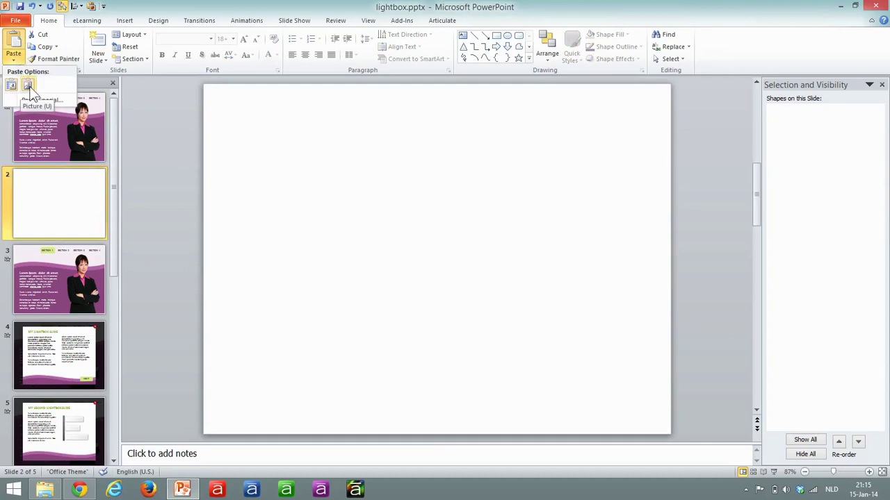
{"action": "left_click", "coordinate": [28, 85]}
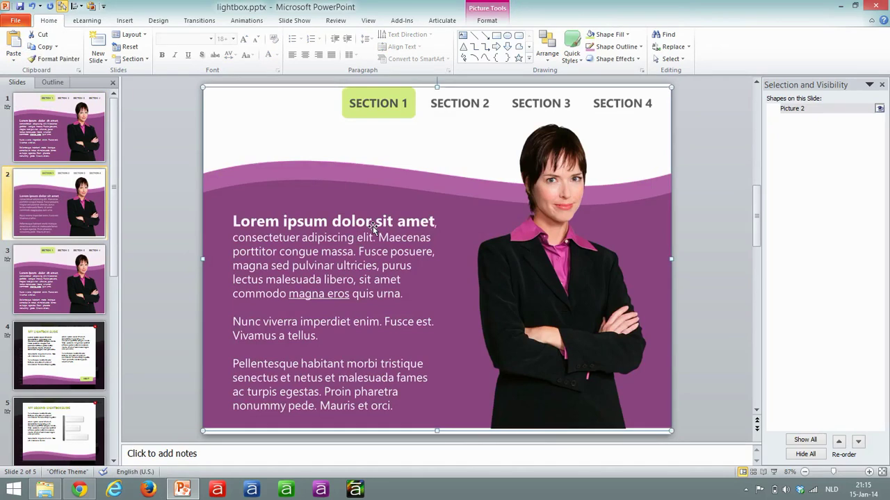
{"action": "left_click", "coordinate": [87, 201]}
{"action": "left_click", "coordinate": [53, 276]}
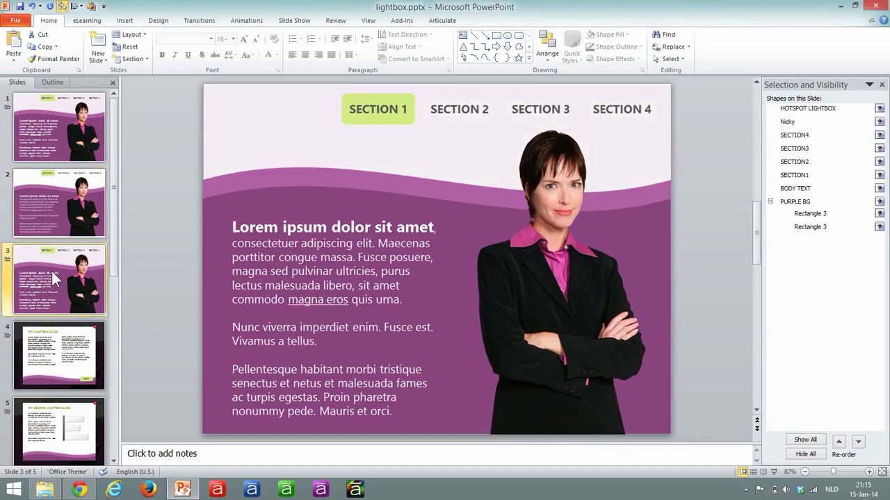
{"action": "key", "text": "Delete"}
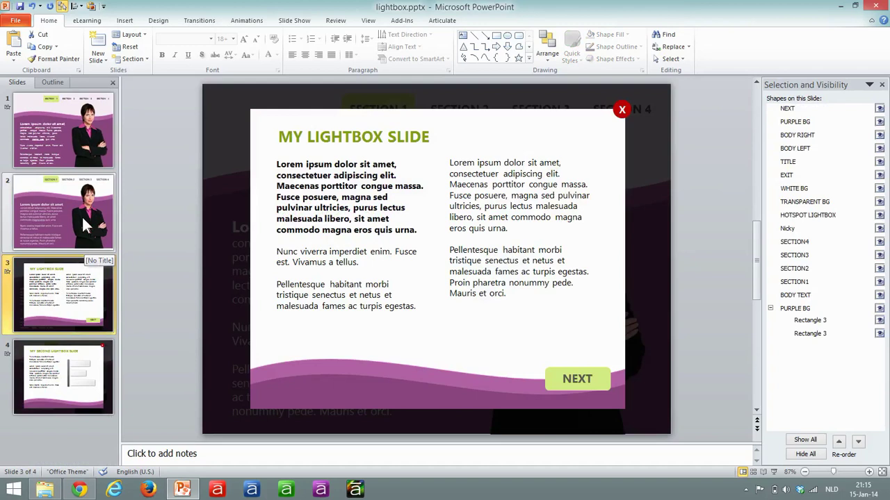
Draw a rectangle covering the whole of slide 2
{"action": "left_click", "coordinate": [81, 215]}
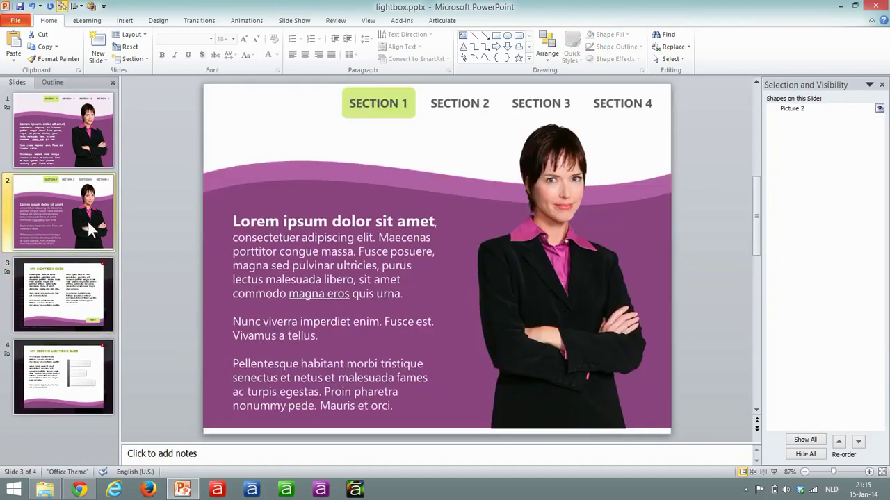
{"action": "left_click", "coordinate": [131, 22]}
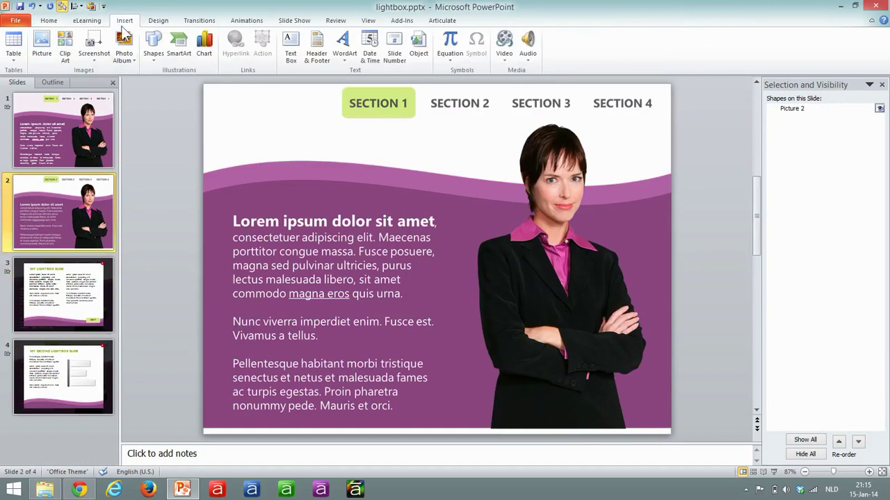
{"action": "left_click", "coordinate": [155, 52]}
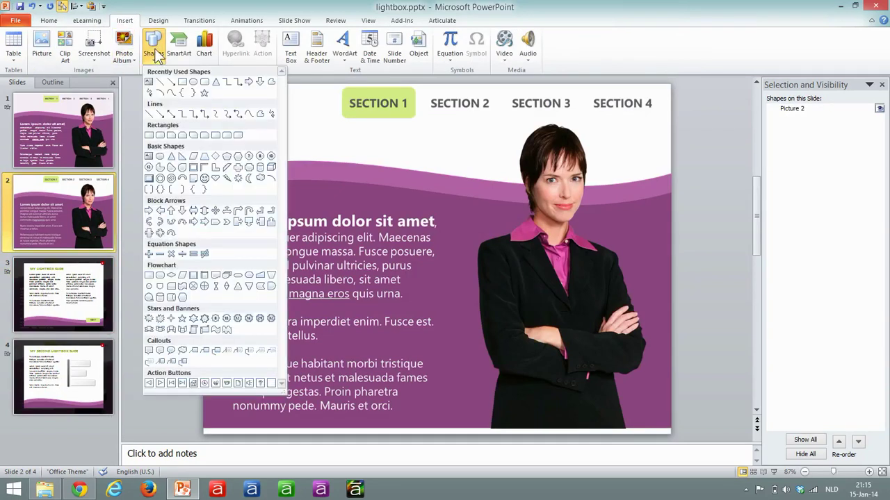
{"action": "left_click", "coordinate": [182, 82]}
{"action": "left_click_drag", "start_coordinate": [202, 84], "coordinate": [672, 435]}
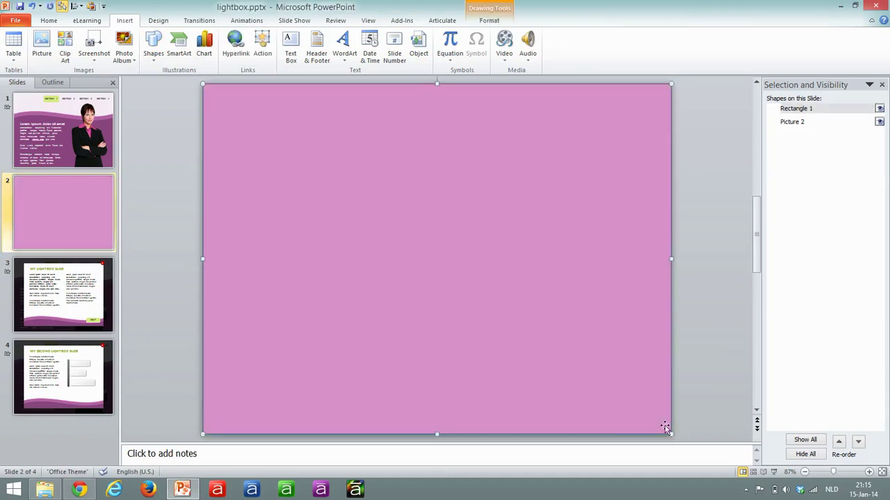
Format the rectangle with black fill, 20% transparency and no outline
{"action": "right_click", "coordinate": [459, 219]}
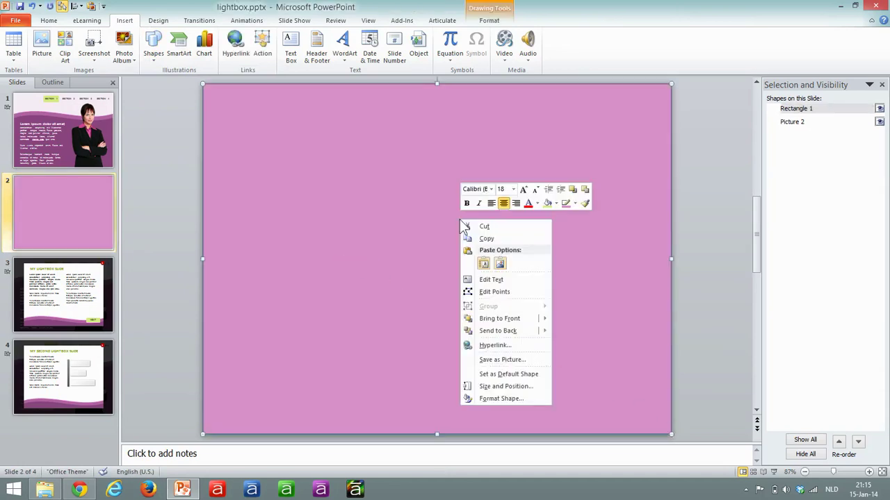
{"action": "left_click", "coordinate": [507, 398]}
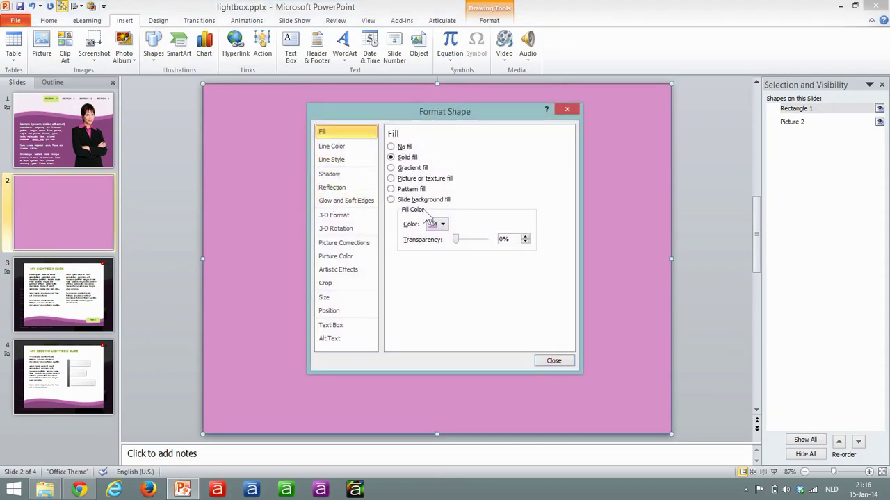
{"action": "left_click", "coordinate": [442, 224]}
{"action": "left_click", "coordinate": [439, 248]}
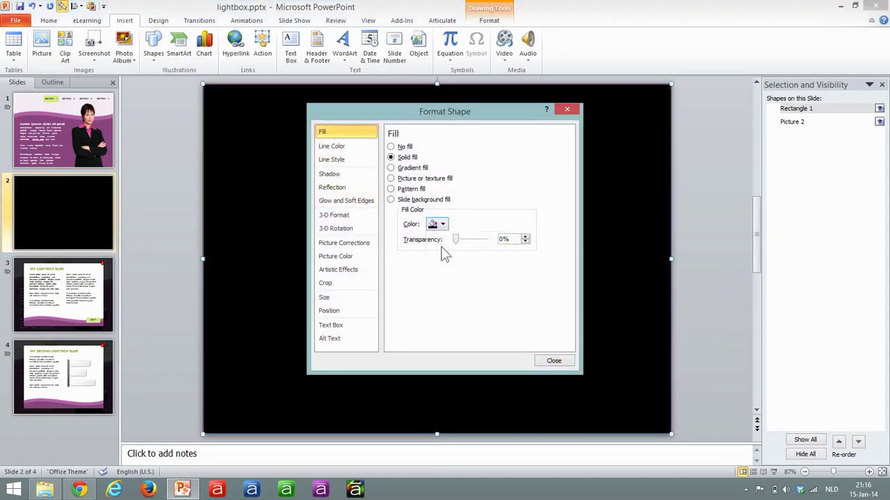
{"action": "type", "text": "20"}
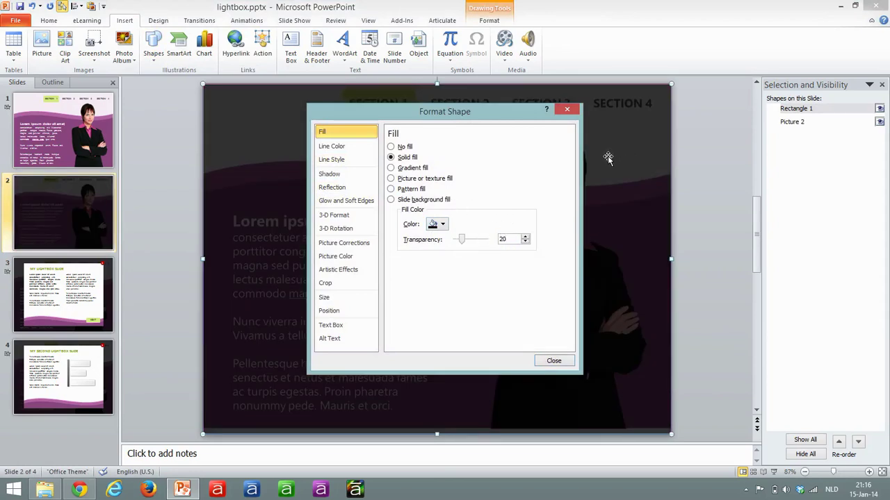
{"action": "left_click", "coordinate": [331, 148]}
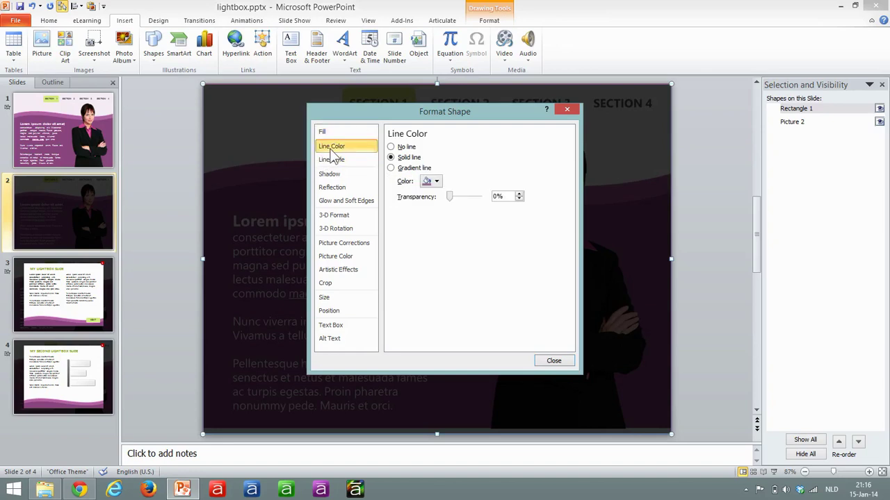
{"action": "left_click", "coordinate": [391, 147]}
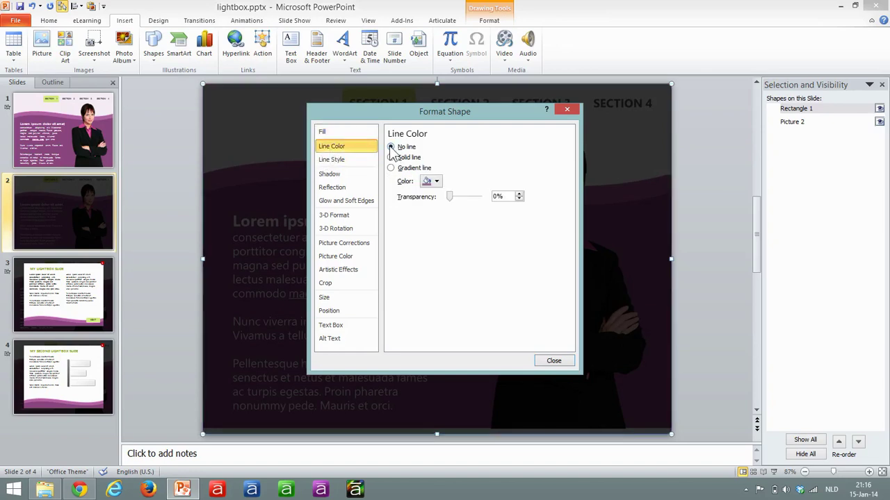
{"action": "left_click", "coordinate": [554, 361]}
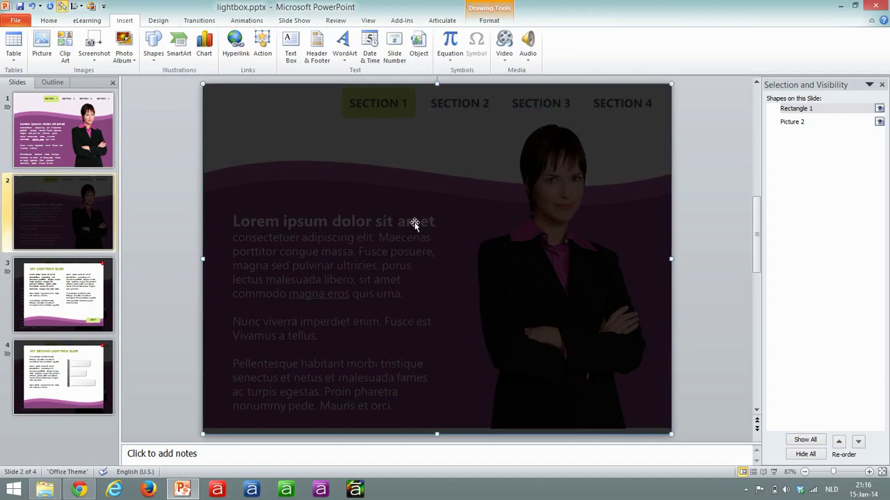
Draw a second, smaller rectangle over most of the slide's content
{"action": "left_click", "coordinate": [153, 46]}
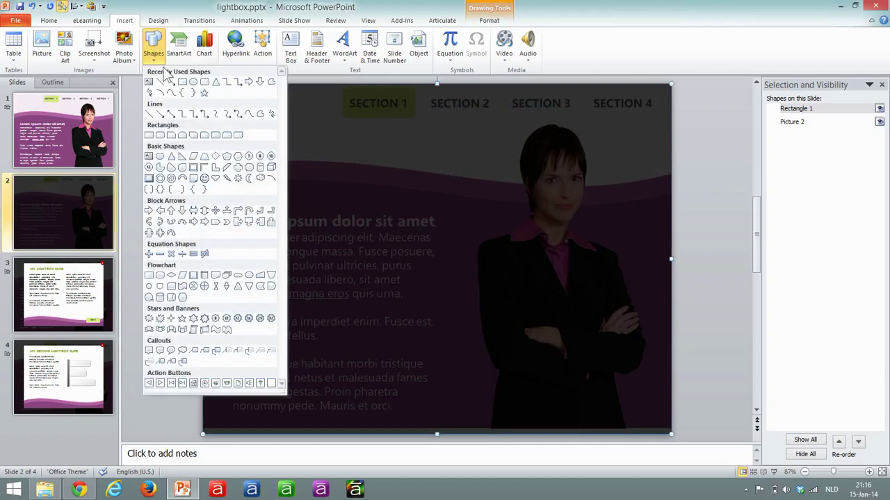
{"action": "left_click", "coordinate": [177, 98]}
{"action": "left_click_drag", "start_coordinate": [245, 104], "coordinate": [632, 403]}
Give Rectangle 2 a white fill and no outline through Format Shape
{"action": "right_click", "coordinate": [460, 207]}
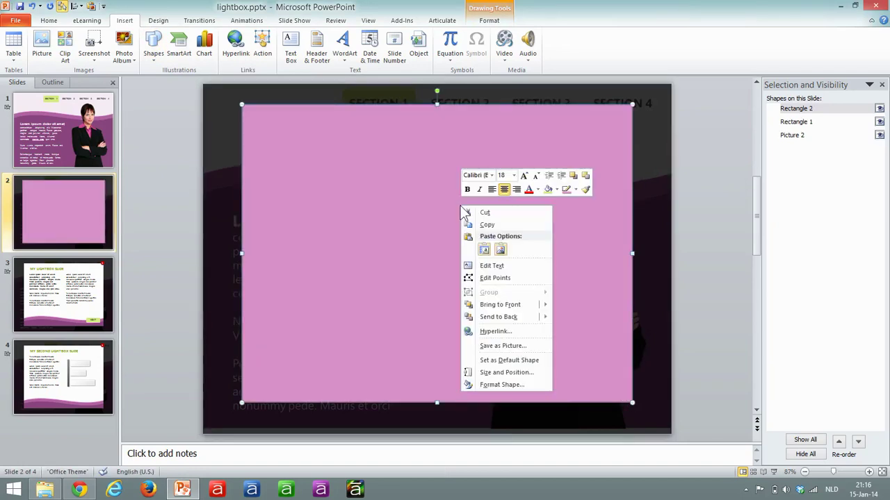
{"action": "left_click", "coordinate": [515, 386]}
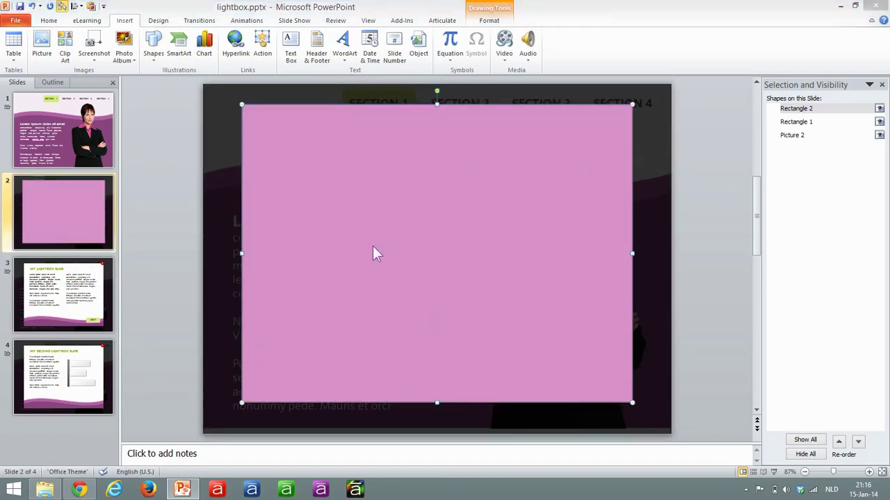
{"action": "left_click", "coordinate": [444, 228]}
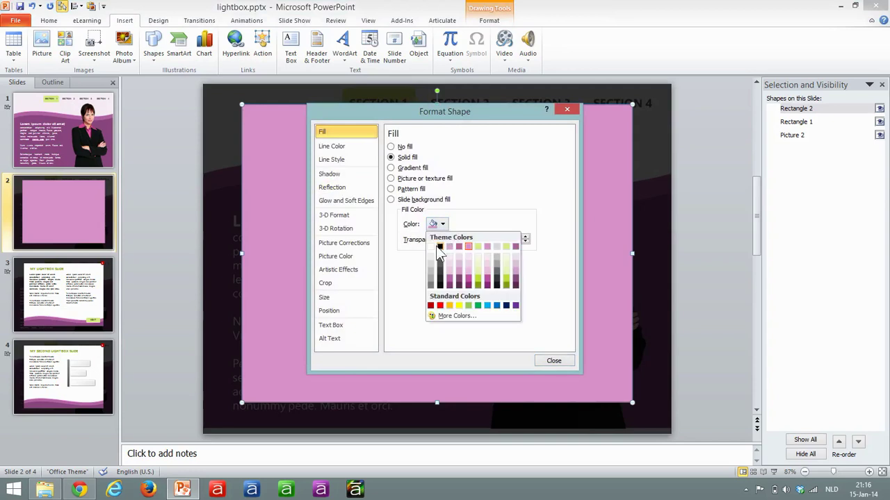
{"action": "left_click", "coordinate": [431, 246]}
{"action": "left_click", "coordinate": [327, 146]}
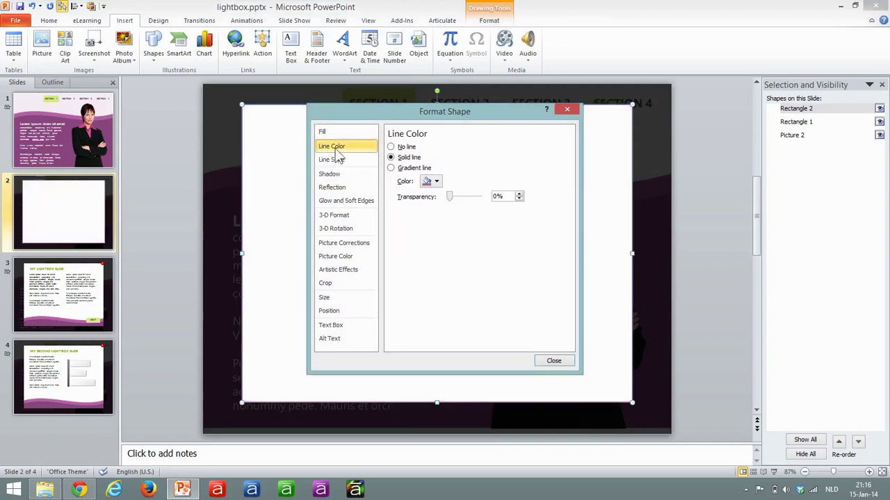
{"action": "left_click", "coordinate": [391, 147]}
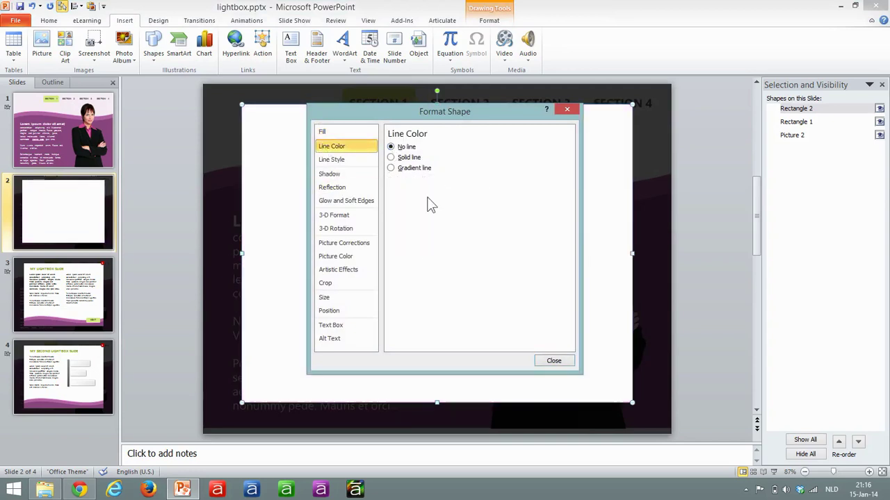
{"action": "left_click", "coordinate": [558, 362]}
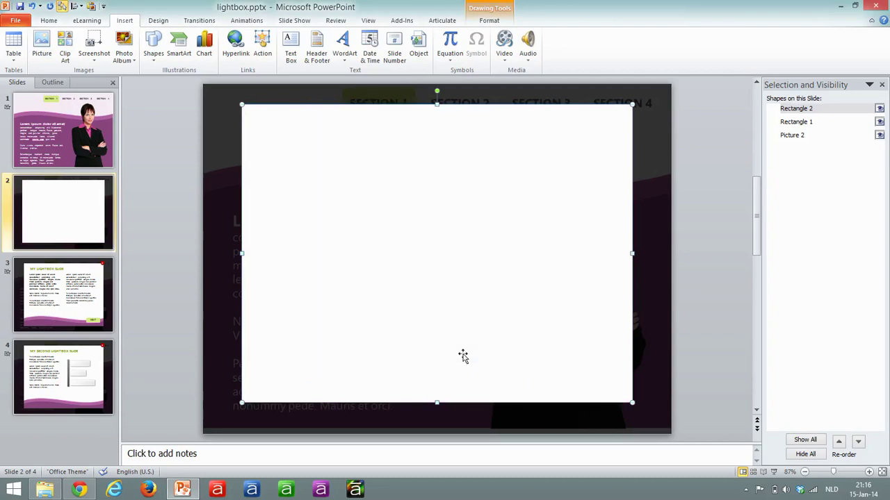
{"action": "left_click", "coordinate": [165, 244]}
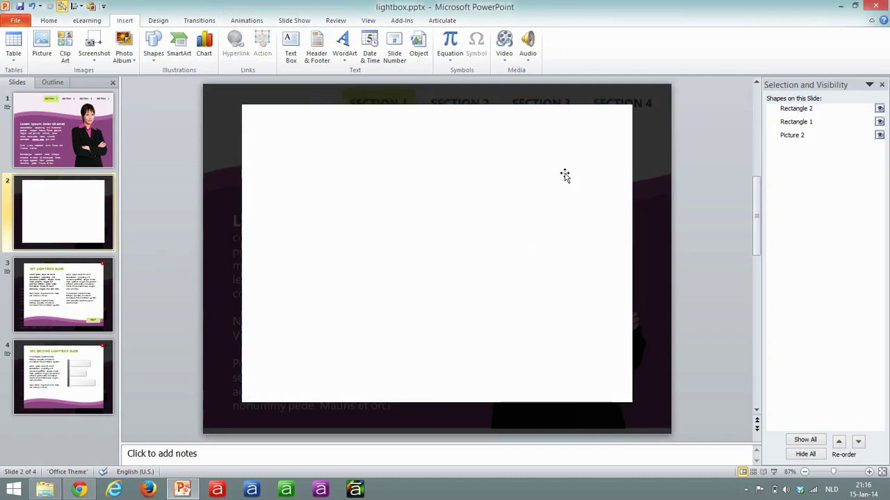
Draw a small oval with red fill and a white outline
{"action": "left_click", "coordinate": [150, 55]}
{"action": "left_click", "coordinate": [192, 83]}
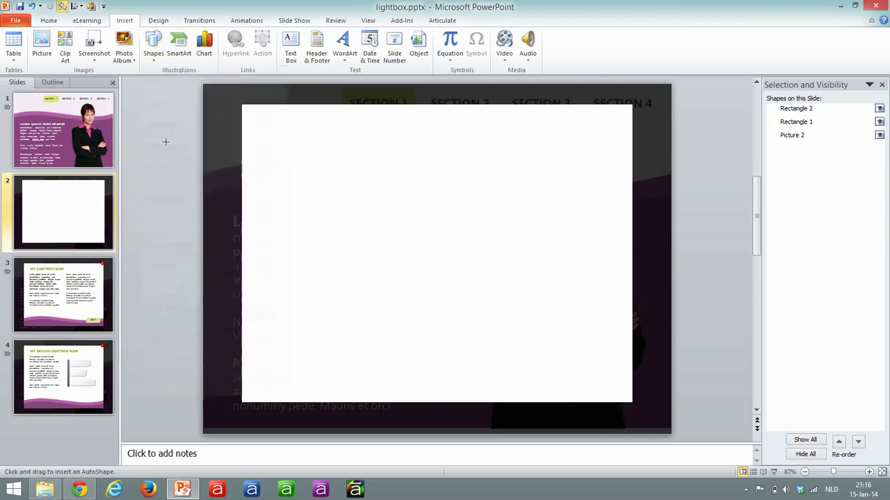
{"action": "left_click_drag", "start_coordinate": [165, 146], "coordinate": [188, 168]}
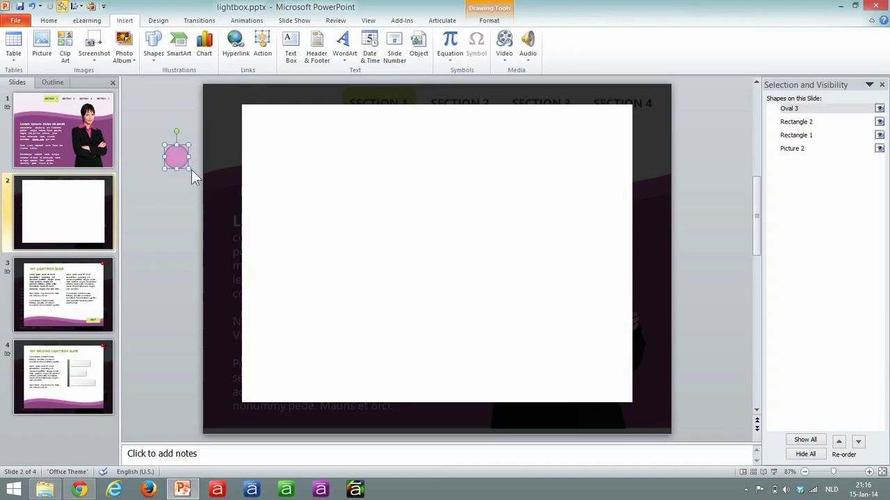
{"action": "left_click", "coordinate": [499, 21]}
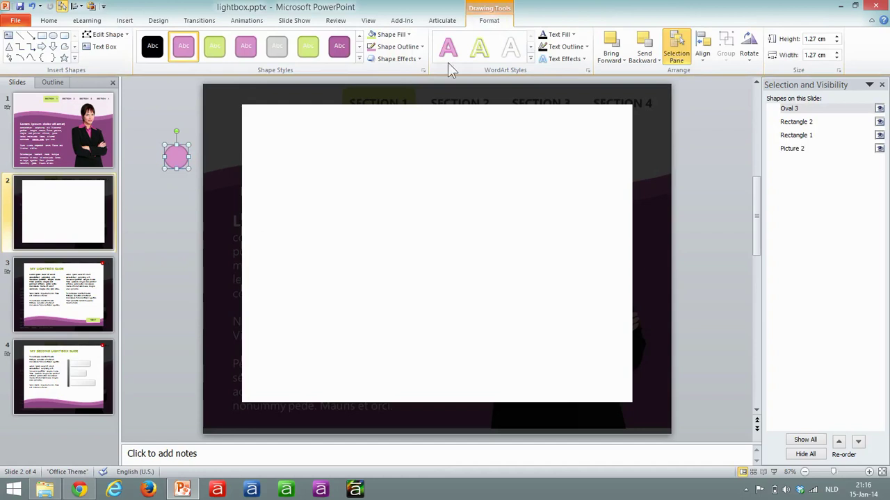
{"action": "left_click", "coordinate": [408, 35]}
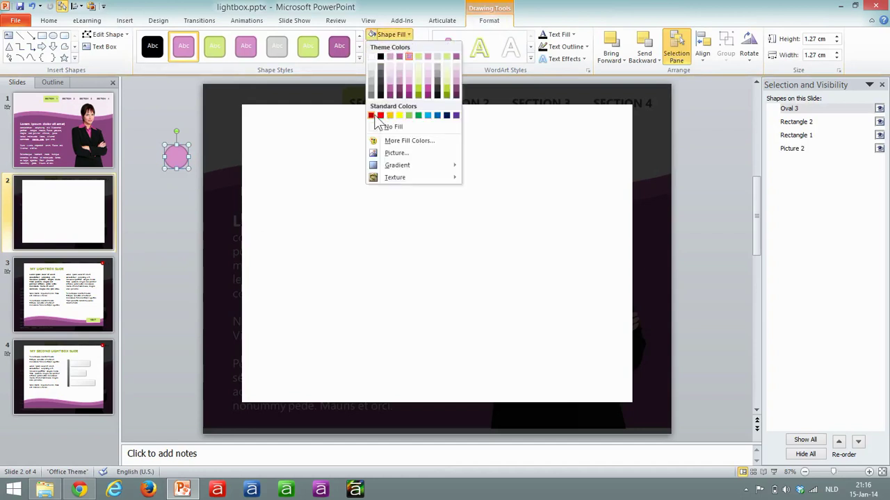
{"action": "left_click", "coordinate": [380, 116]}
{"action": "left_click", "coordinate": [422, 47]}
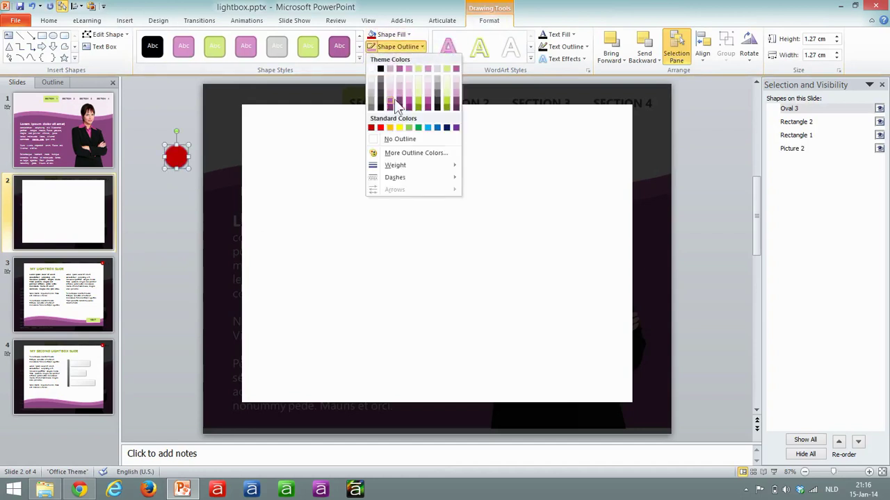
{"action": "left_click", "coordinate": [374, 69]}
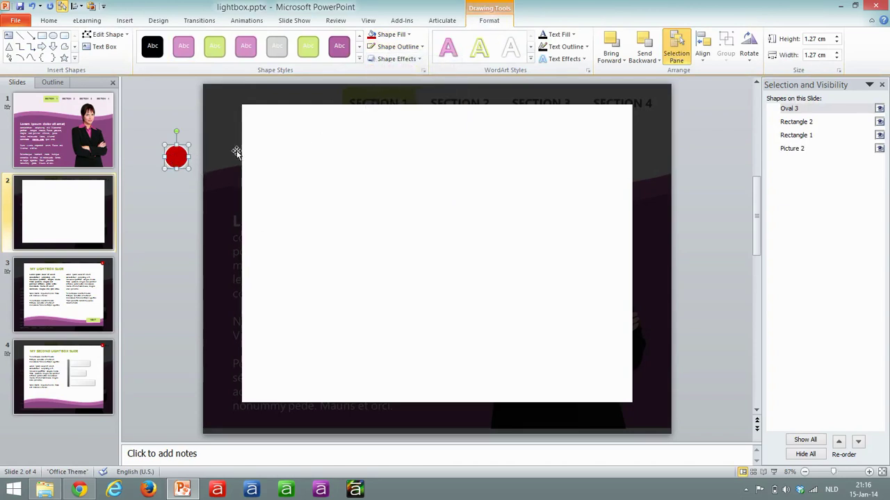
Type an x in the red circle and move it to the white box's top-right corner
{"action": "type", "text": "x"}
{"action": "key", "text": "ctrl+a"}
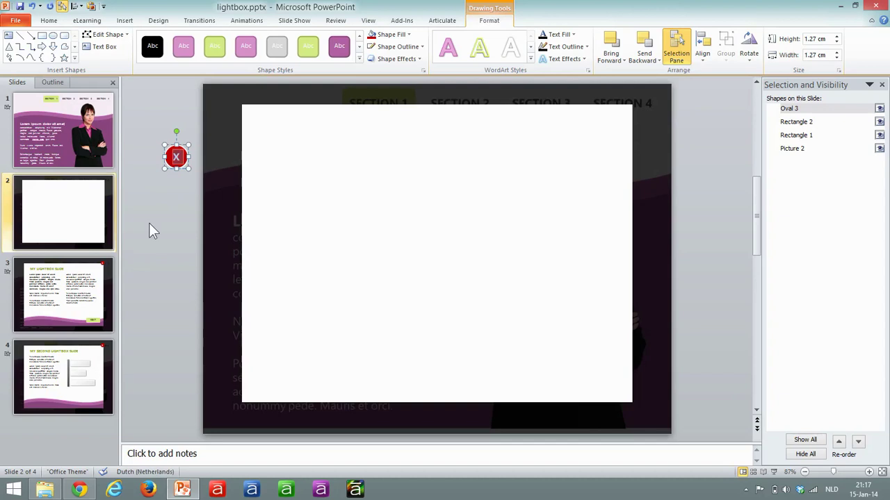
{"action": "left_click", "coordinate": [149, 223]}
{"action": "left_click_drag", "start_coordinate": [175, 157], "coordinate": [637, 112]}
{"action": "left_click", "coordinate": [712, 176]}
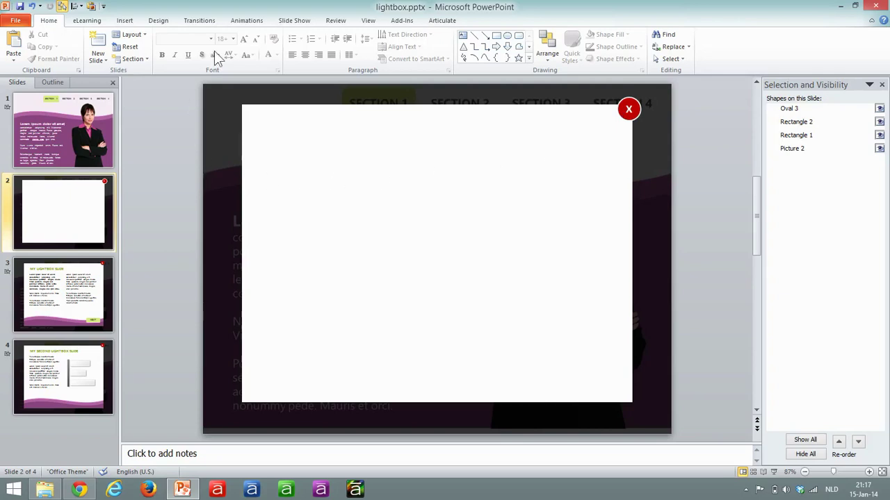
Add a text box reading 'title' along the top of the white box
{"action": "left_click", "coordinate": [126, 20]}
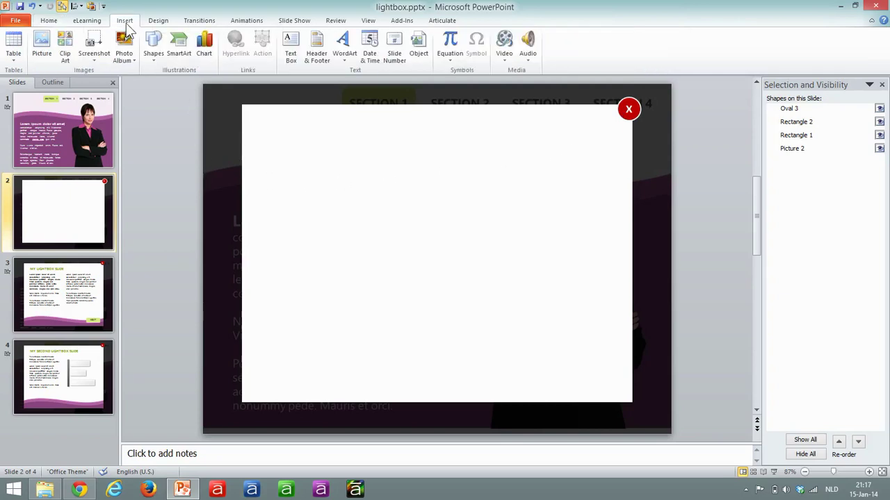
{"action": "left_click", "coordinate": [293, 61]}
{"action": "left_click_drag", "start_coordinate": [257, 126], "coordinate": [594, 167]}
{"action": "type", "text": "tit"}
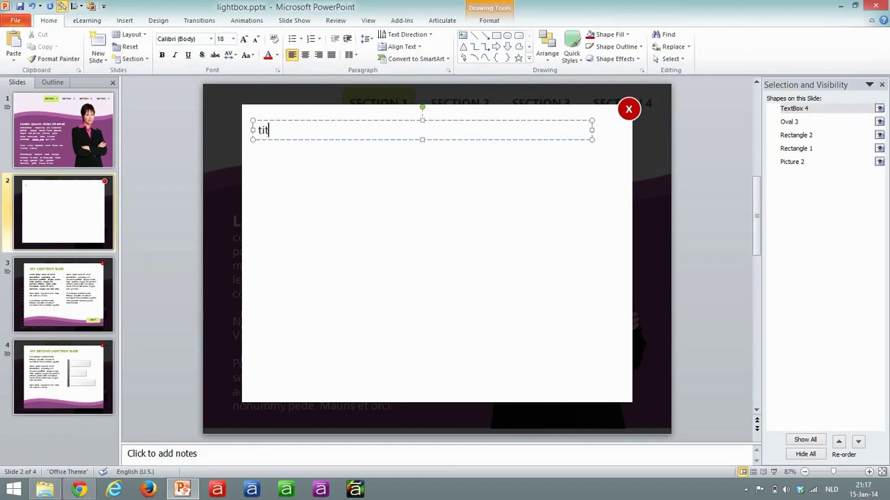
{"action": "type", "text": "le"}
{"action": "left_click", "coordinate": [193, 183]}
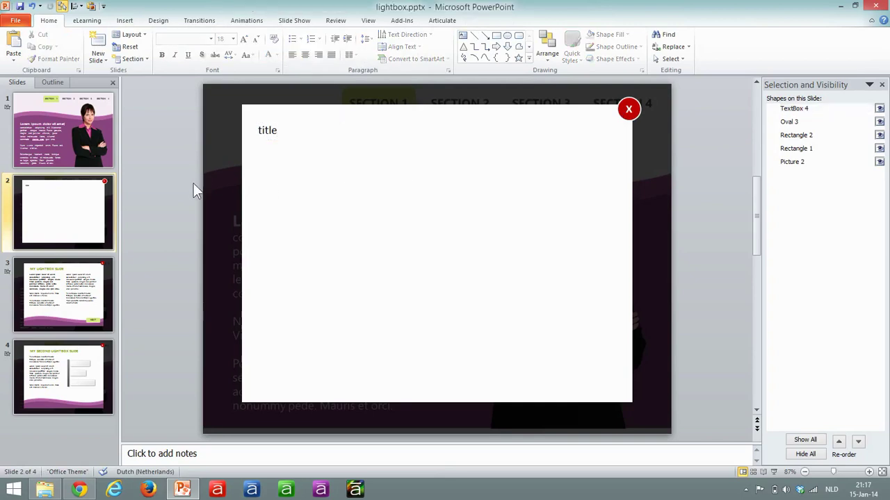
Add a body text box below it filled with Lorem ipsum via =lorem()
{"action": "left_click", "coordinate": [124, 20]}
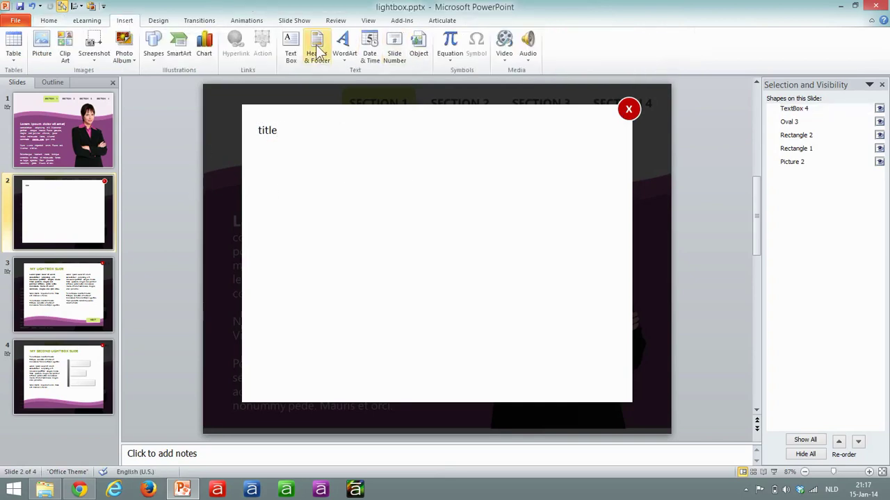
{"action": "left_click", "coordinate": [294, 51]}
{"action": "mouse_move", "coordinate": [261, 163]}
{"action": "left_mouse_down"}
{"action": "mouse_move", "coordinate": [335, 220]}
{"action": "mouse_move", "coordinate": [581, 320]}
{"action": "mouse_move", "coordinate": [611, 360]}
{"action": "left_mouse_up"}
{"action": "type", "text": "="}
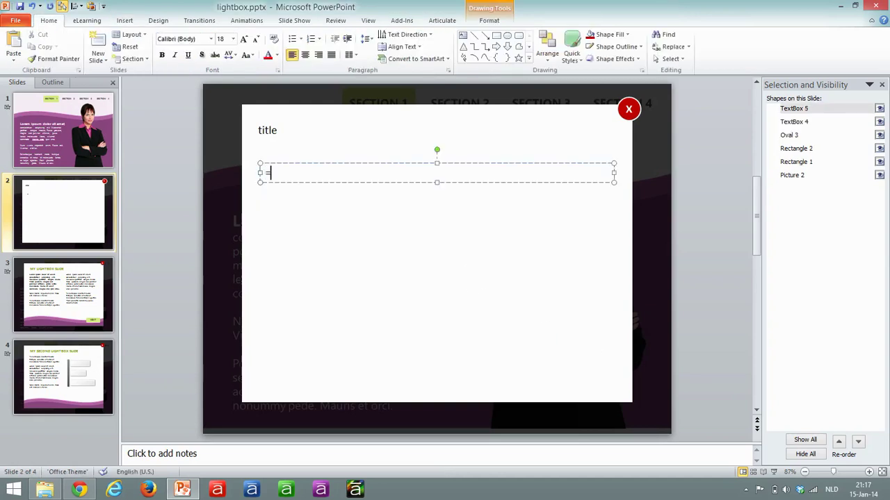
{"action": "type", "text": "lore"}
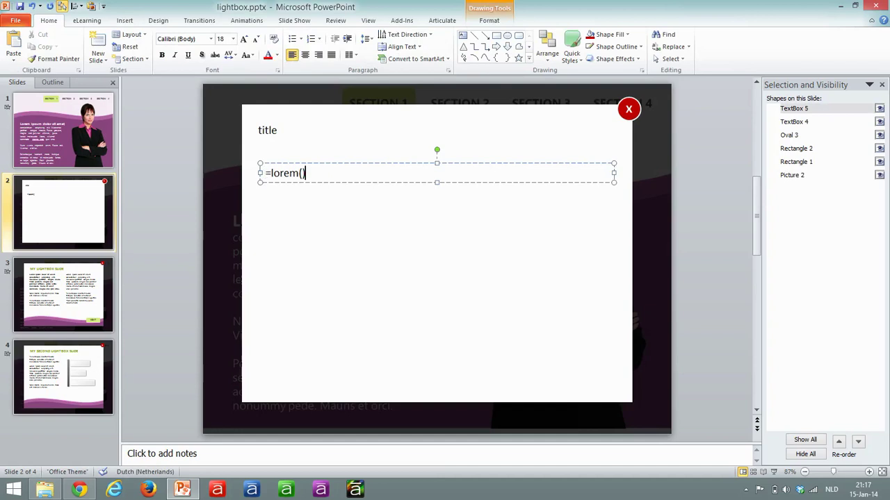
{"action": "type", "text": "m()"}
{"action": "key", "text": "Return"}
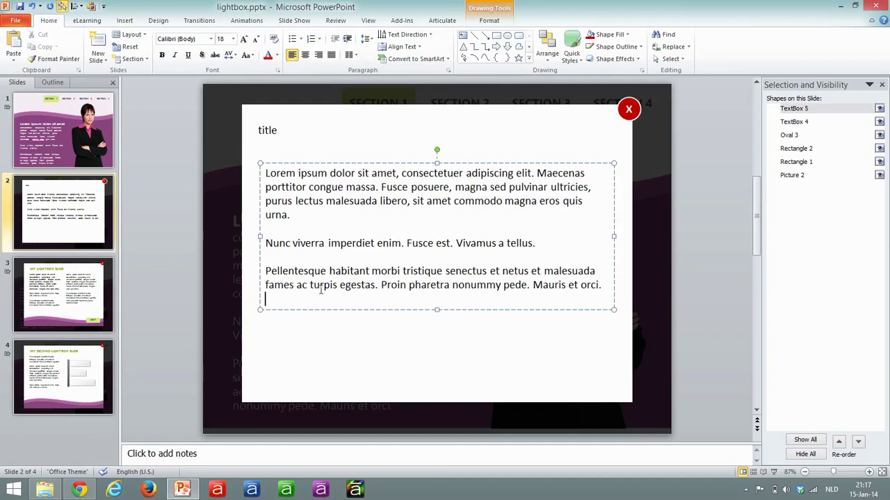
{"action": "left_click", "coordinate": [164, 298]}
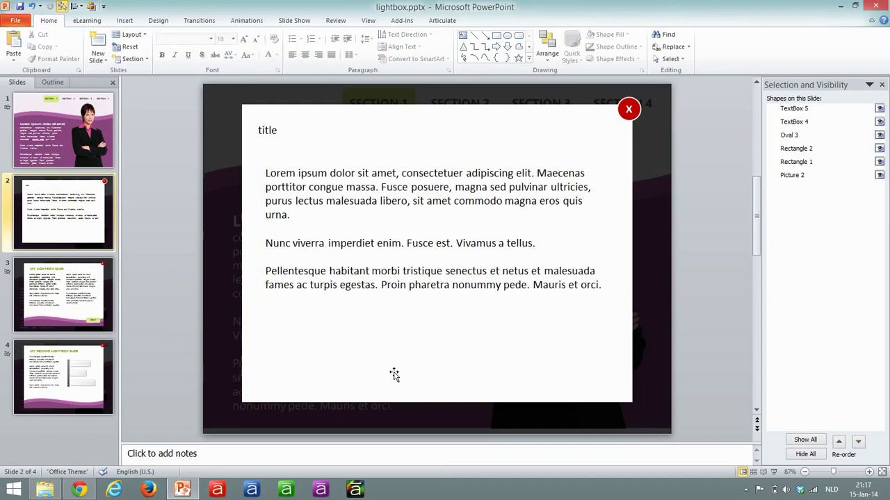
Compare with slide 3, then return to slide 2 and select the red x circle
{"action": "left_click", "coordinate": [69, 306]}
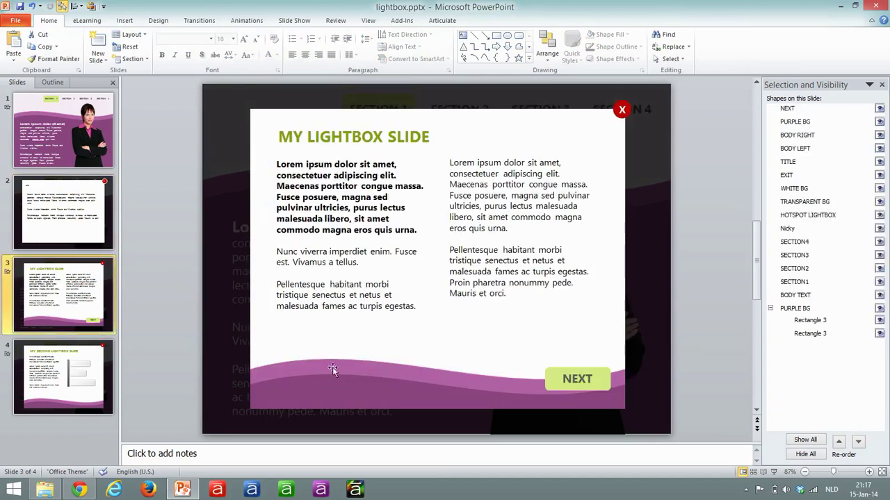
{"action": "left_click", "coordinate": [98, 239]}
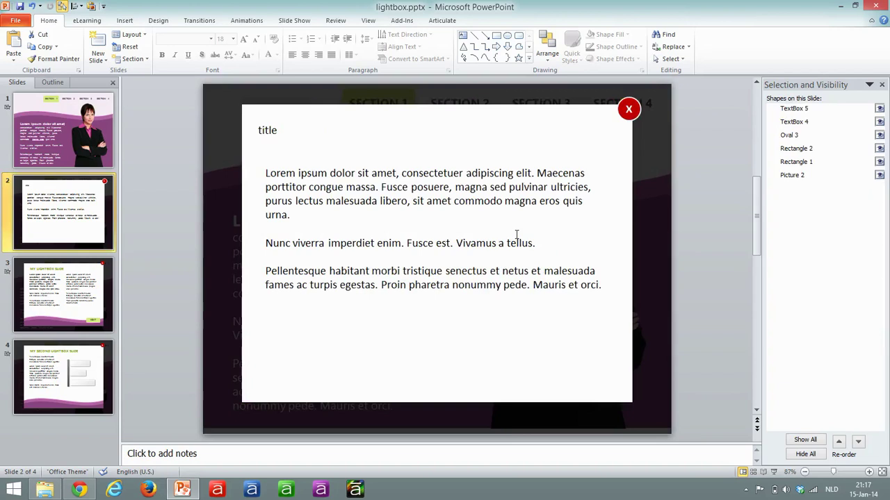
{"action": "left_click", "coordinate": [628, 113]}
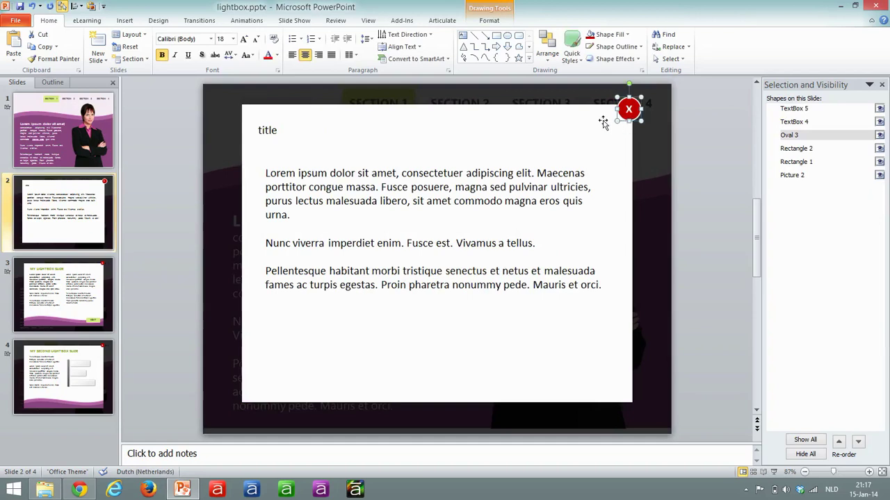
Hyperlink the red x circle to Slide 1 using Place in This Document
{"action": "left_click", "coordinate": [126, 21]}
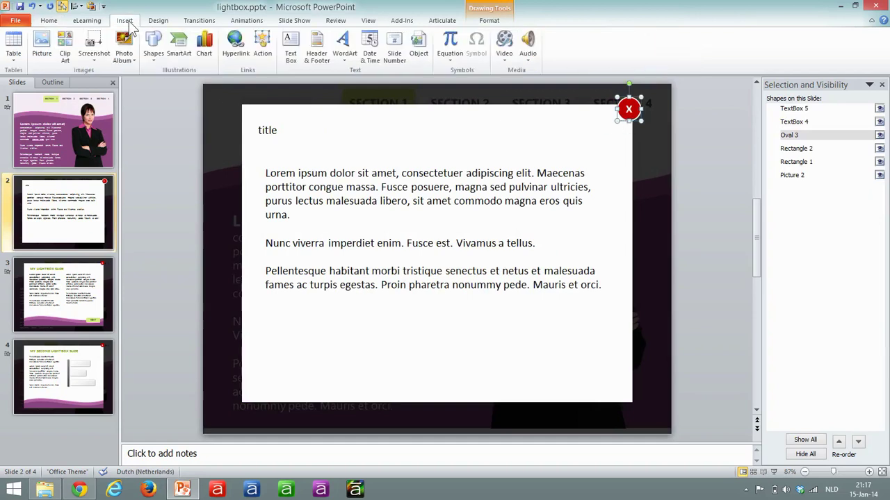
{"action": "left_click", "coordinate": [236, 43]}
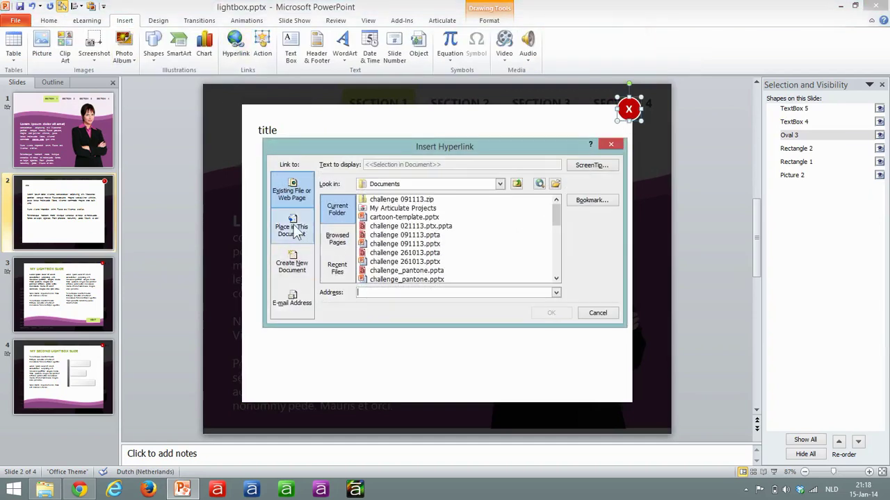
{"action": "left_click", "coordinate": [291, 228]}
{"action": "left_click", "coordinate": [359, 237]}
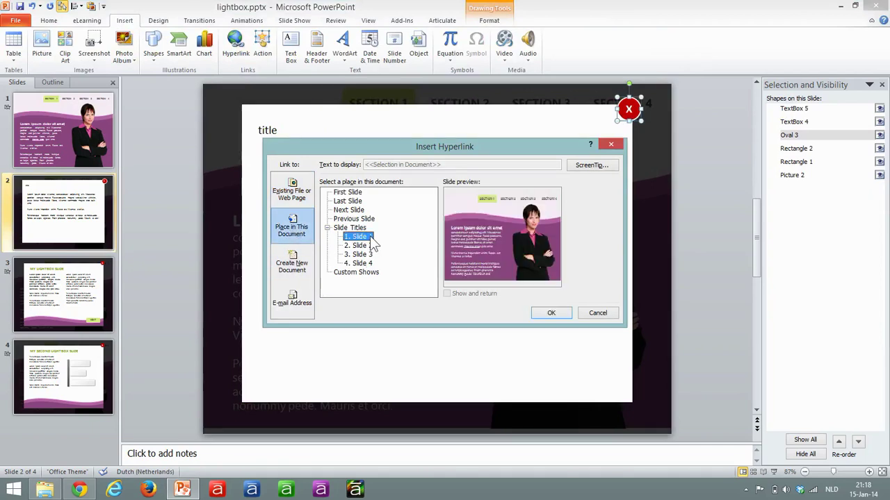
{"action": "left_click", "coordinate": [553, 313]}
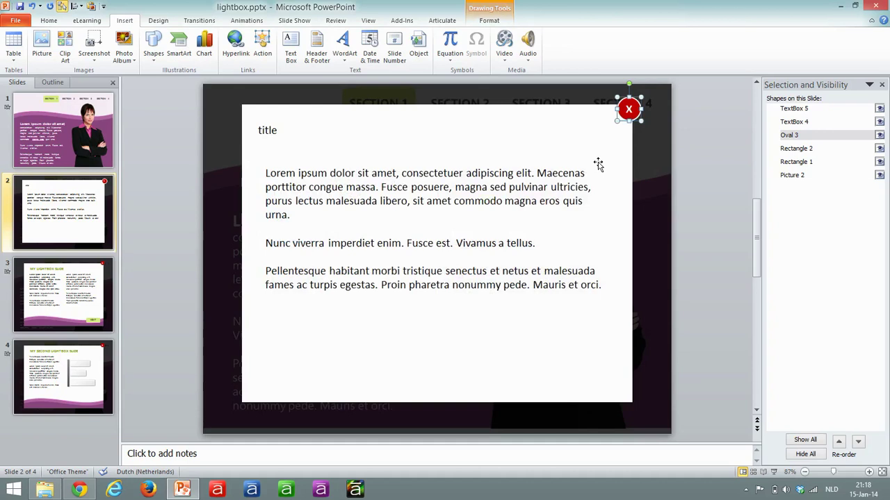
Duplicate the lightbox slide (slide 2) so its copy becomes slide 3
{"action": "left_click", "coordinate": [78, 210]}
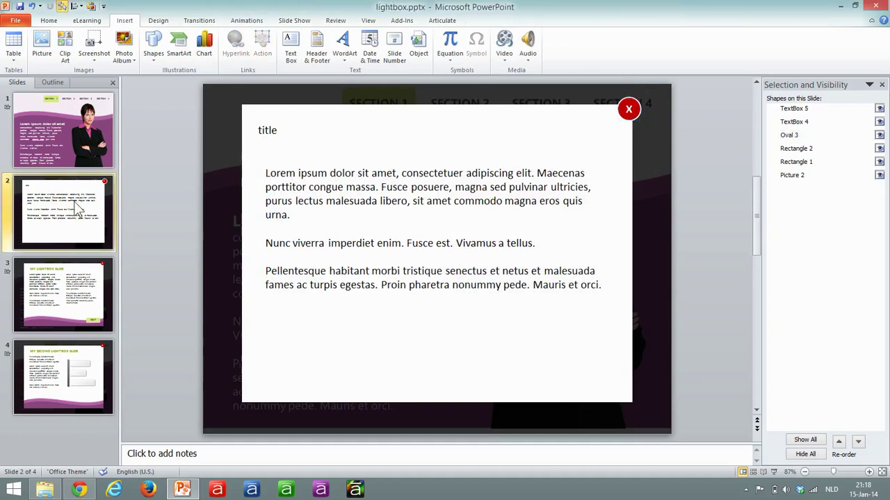
{"action": "key", "text": "ctrl+d"}
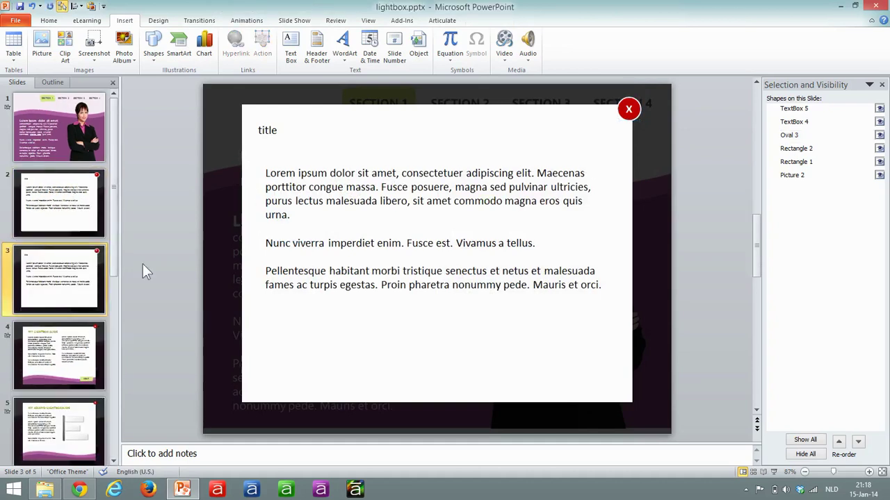